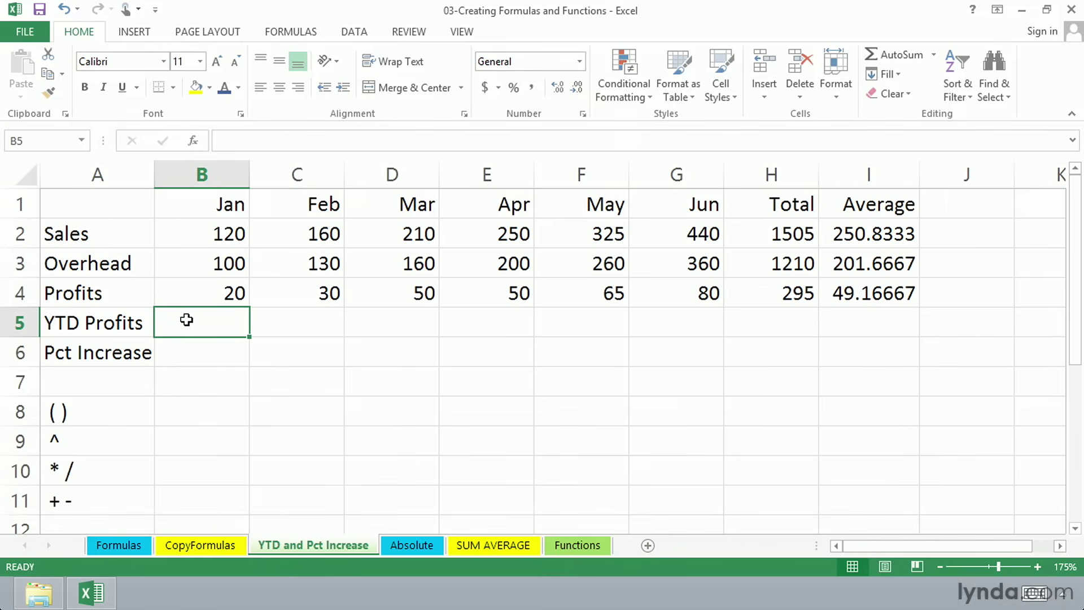
Survey the YTD Profits cells and the Jan–Apr profit figures each should accumulate
drag(190, 319, 558, 327)
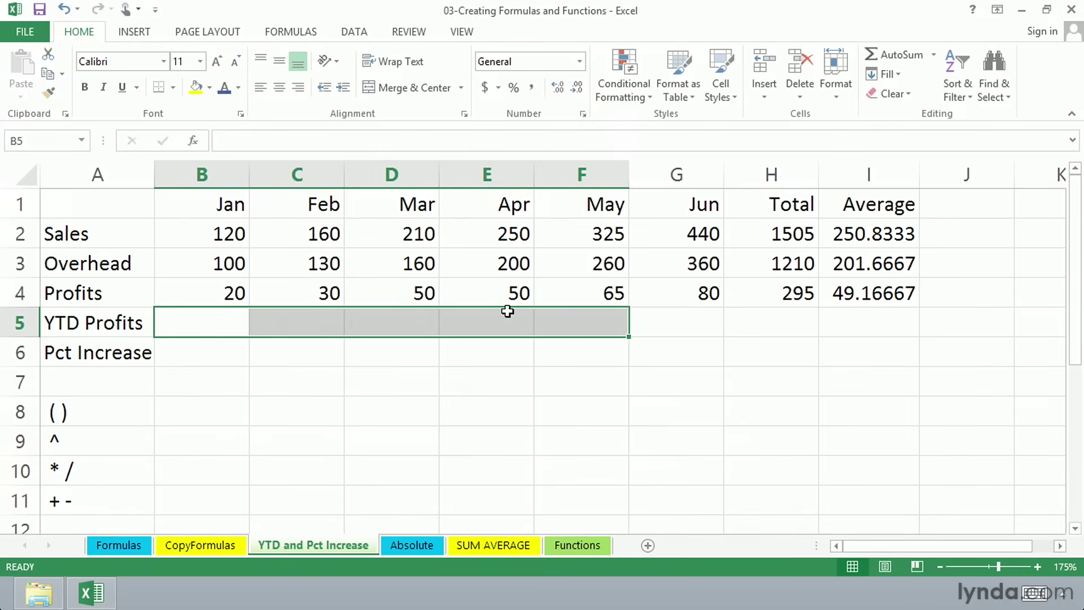
click(236, 319)
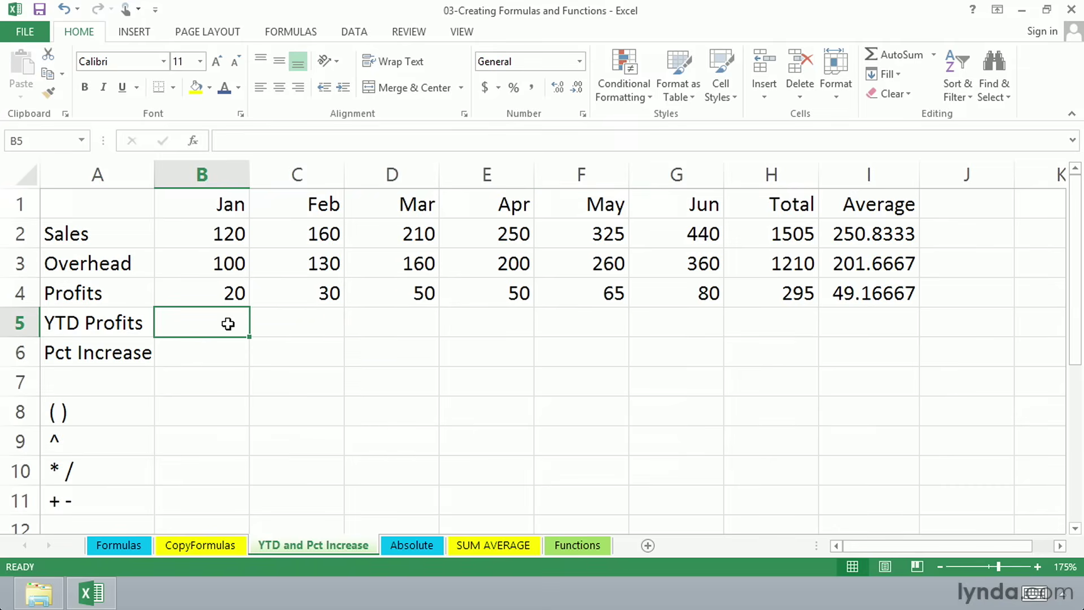
click(284, 324)
click(381, 323)
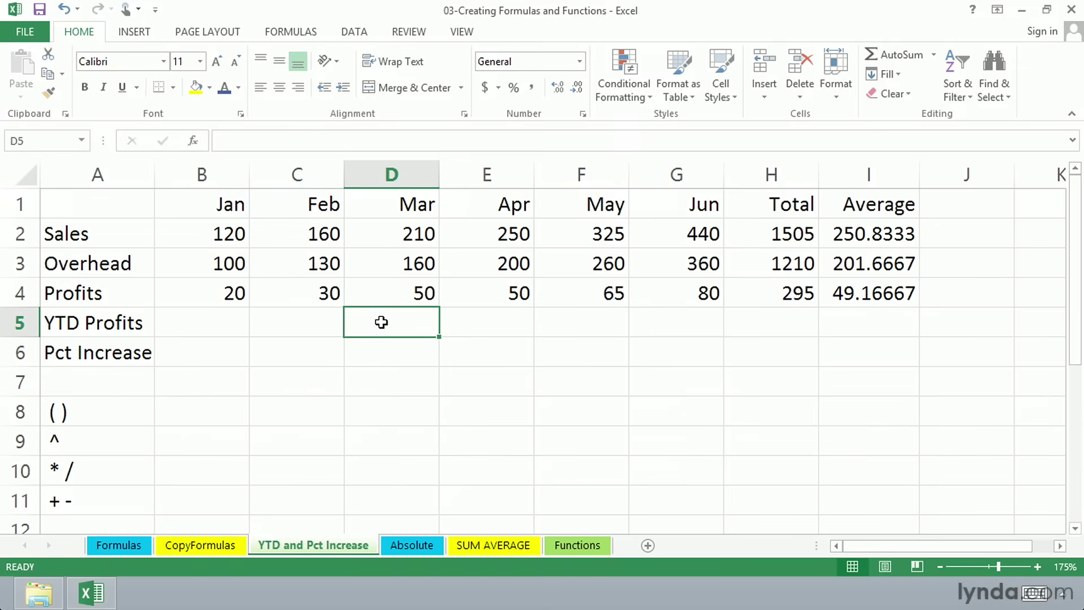
click(292, 326)
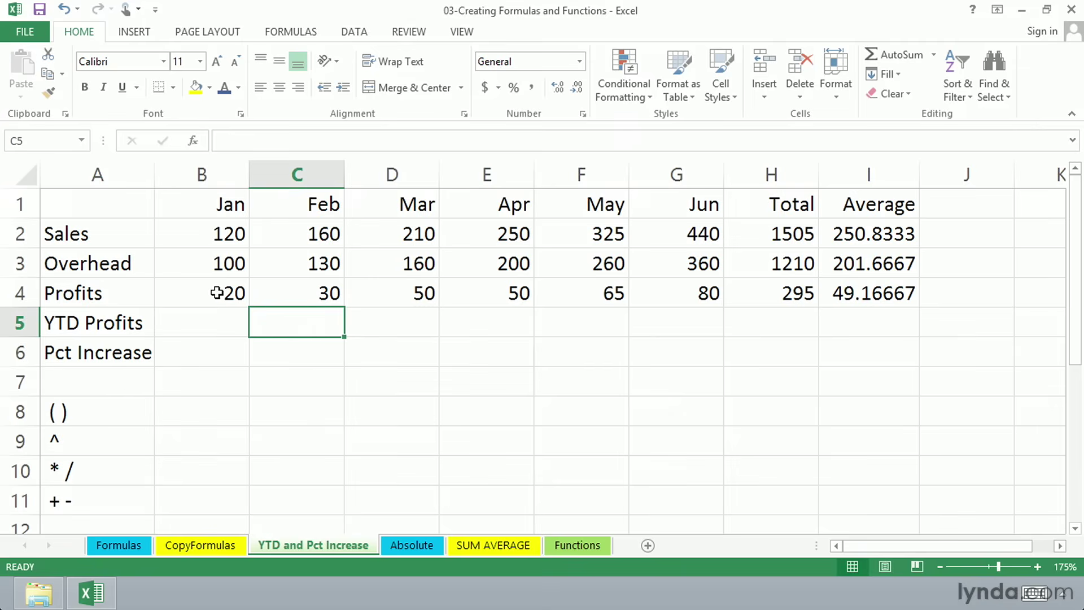
drag(225, 292, 305, 302)
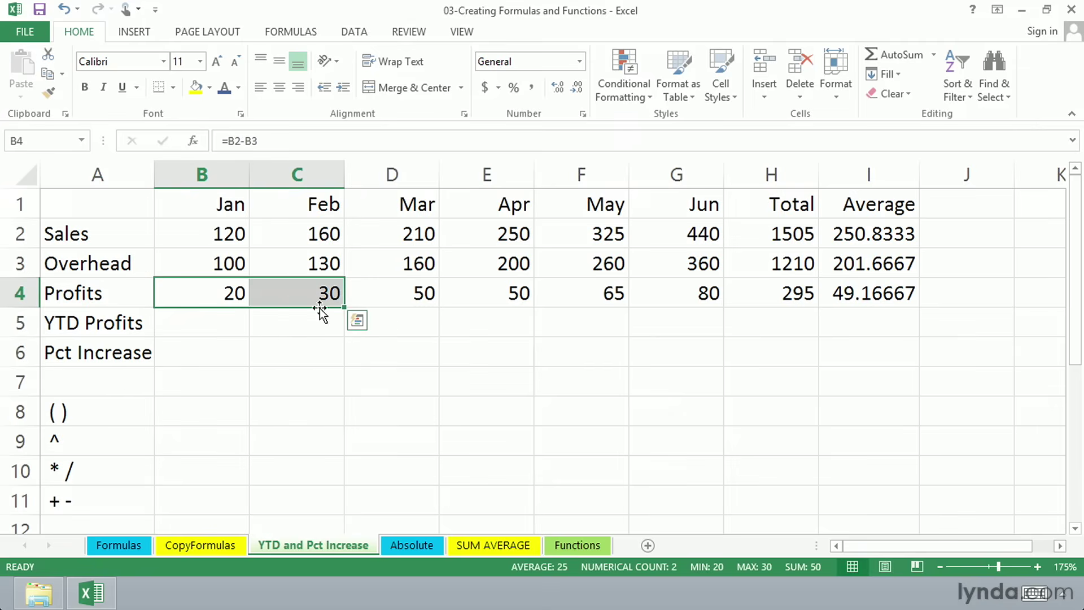
click(387, 323)
drag(211, 296, 381, 302)
click(489, 320)
drag(237, 293, 449, 294)
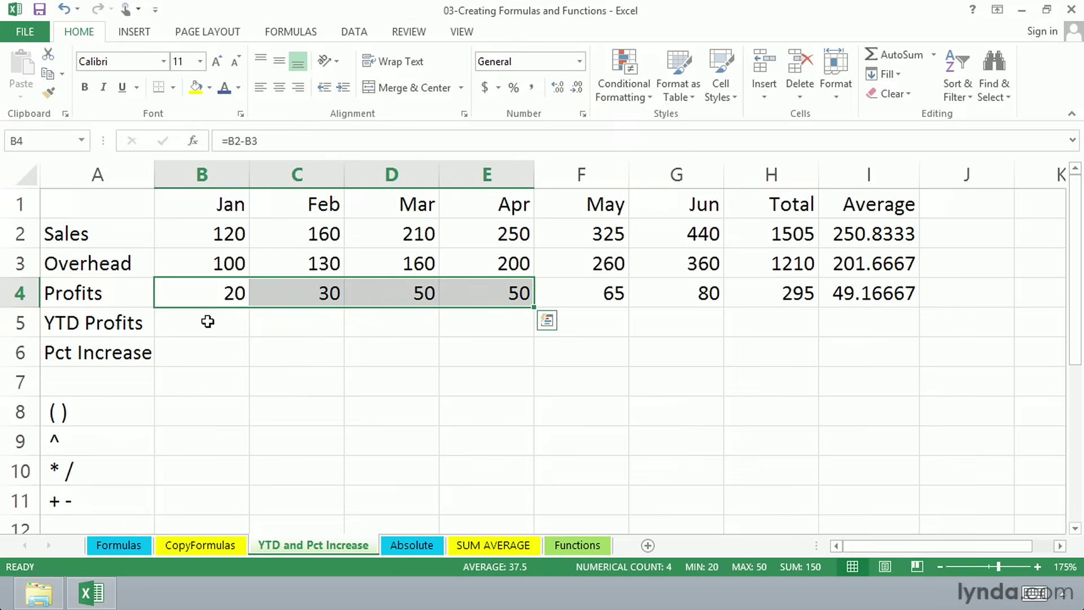
click(210, 320)
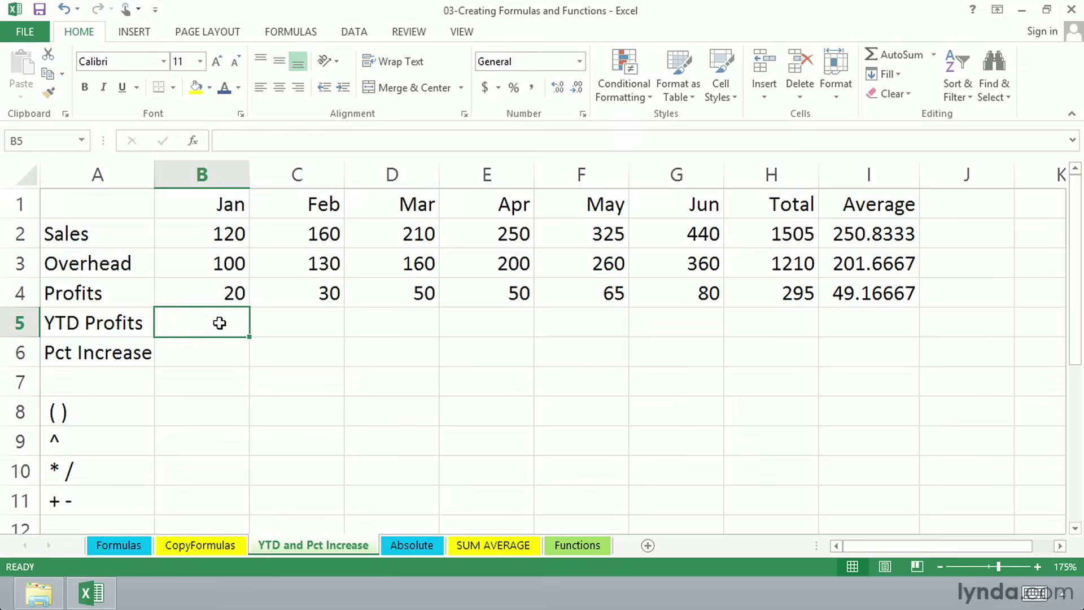
Inspect the Jan and Feb Profits formulas and Jan's Sales and Overhead figures
click(285, 317)
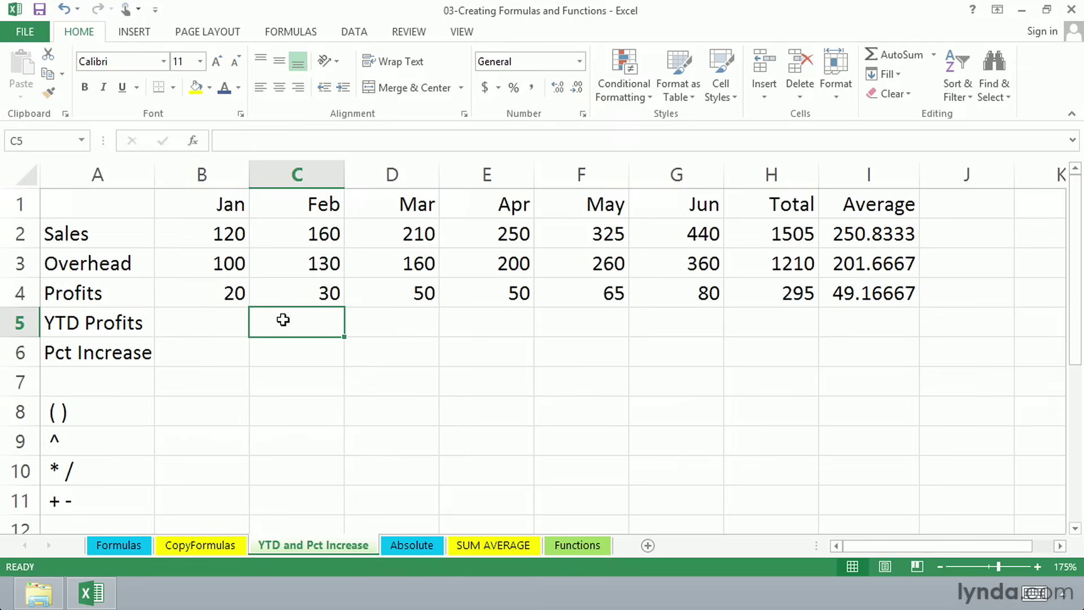
click(281, 298)
click(226, 319)
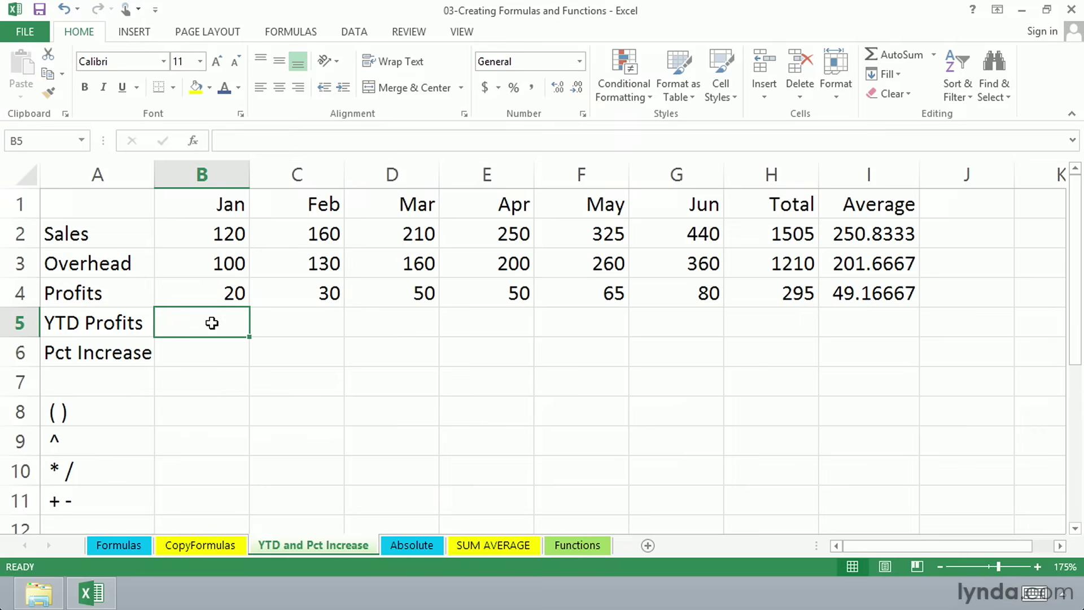
click(217, 292)
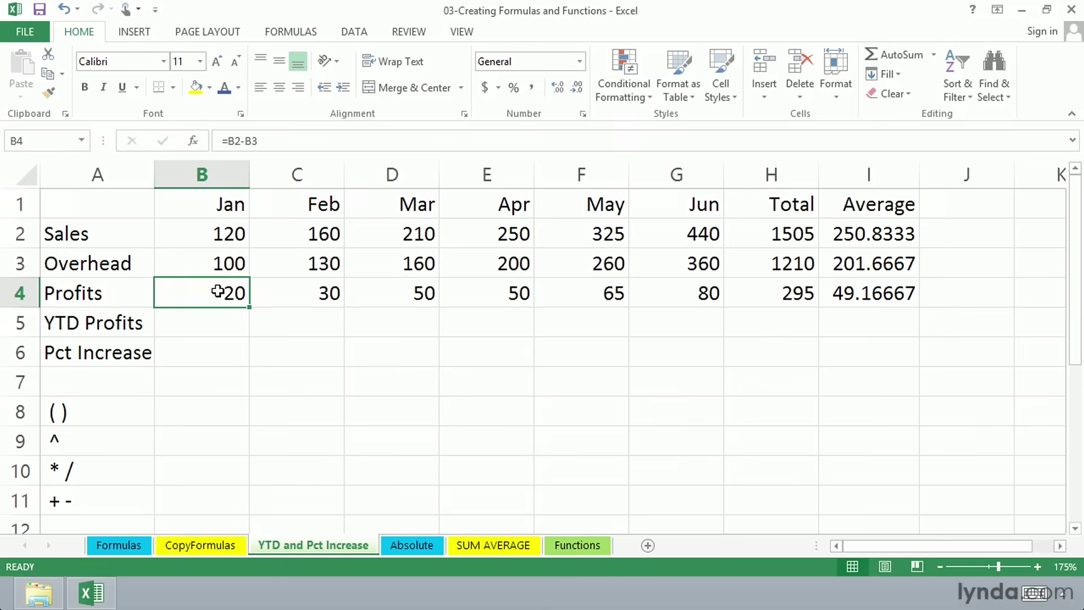
click(220, 319)
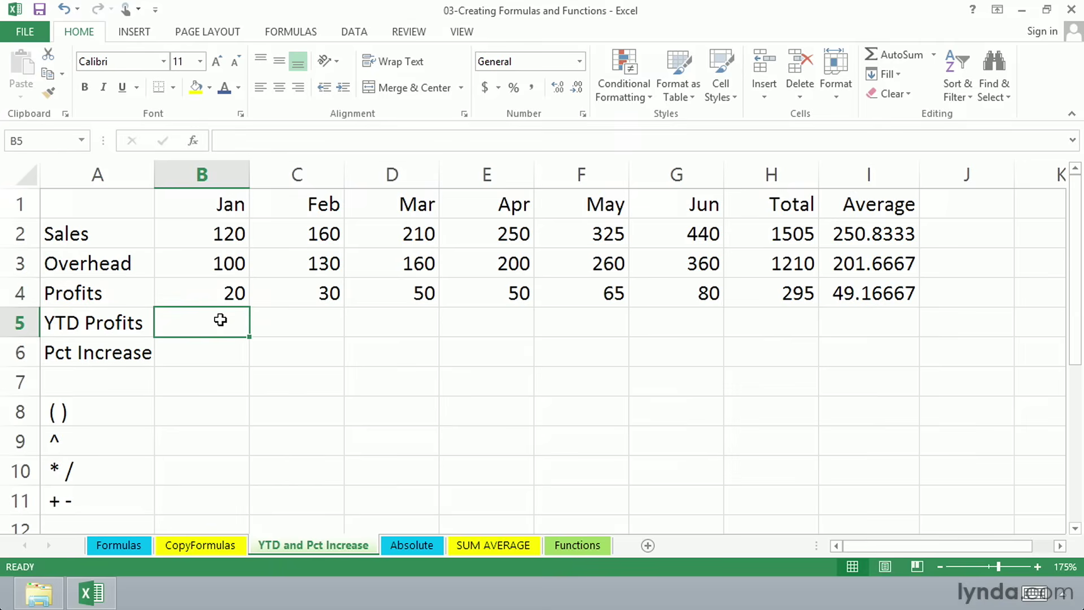
click(217, 294)
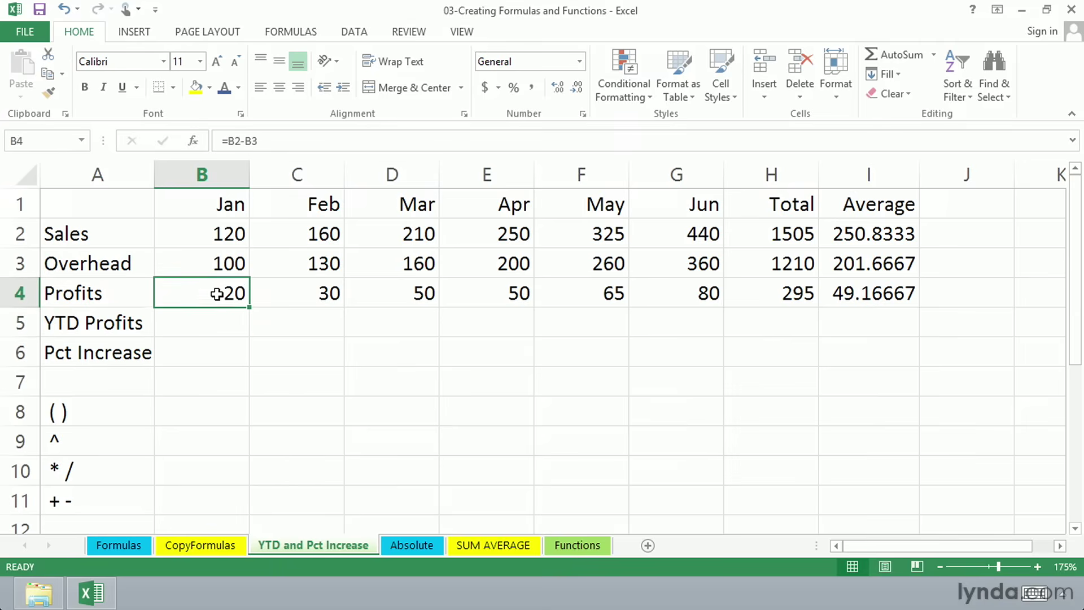
click(219, 321)
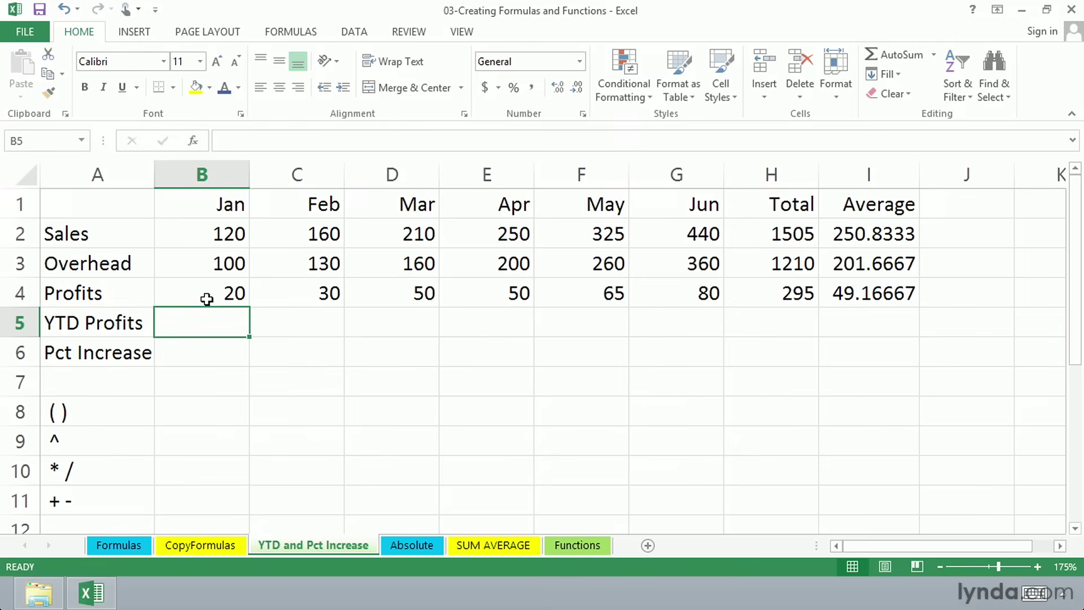
drag(193, 235, 193, 255)
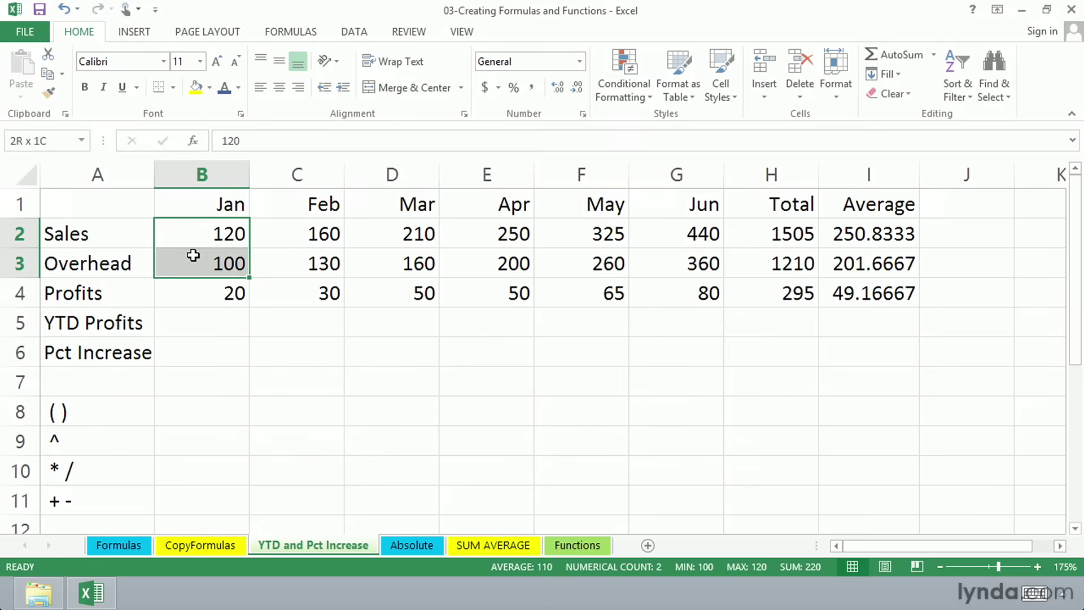
click(199, 287)
click(207, 322)
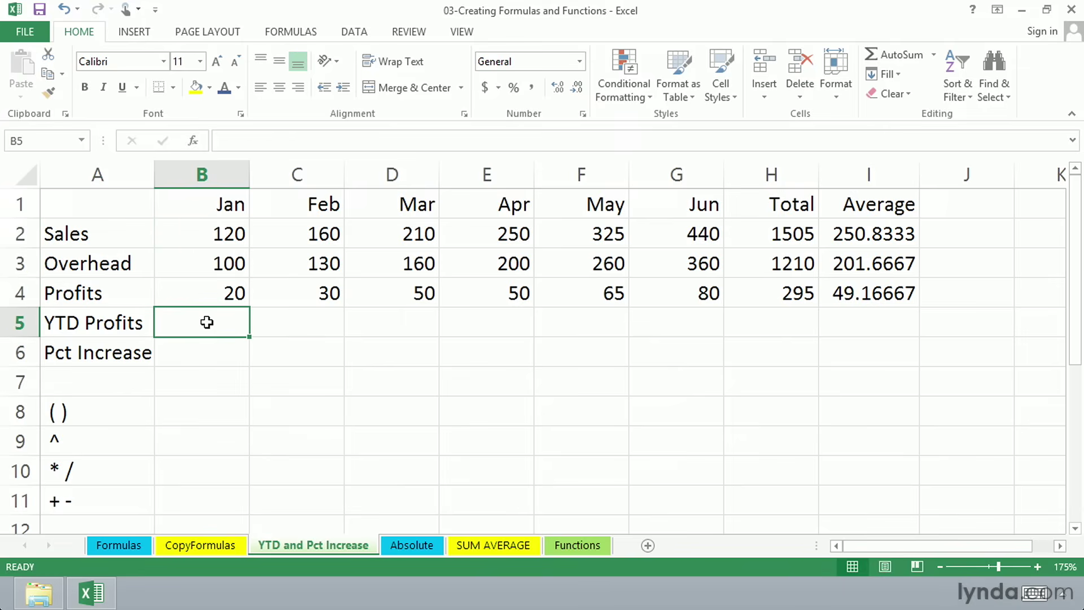
drag(197, 235, 198, 249)
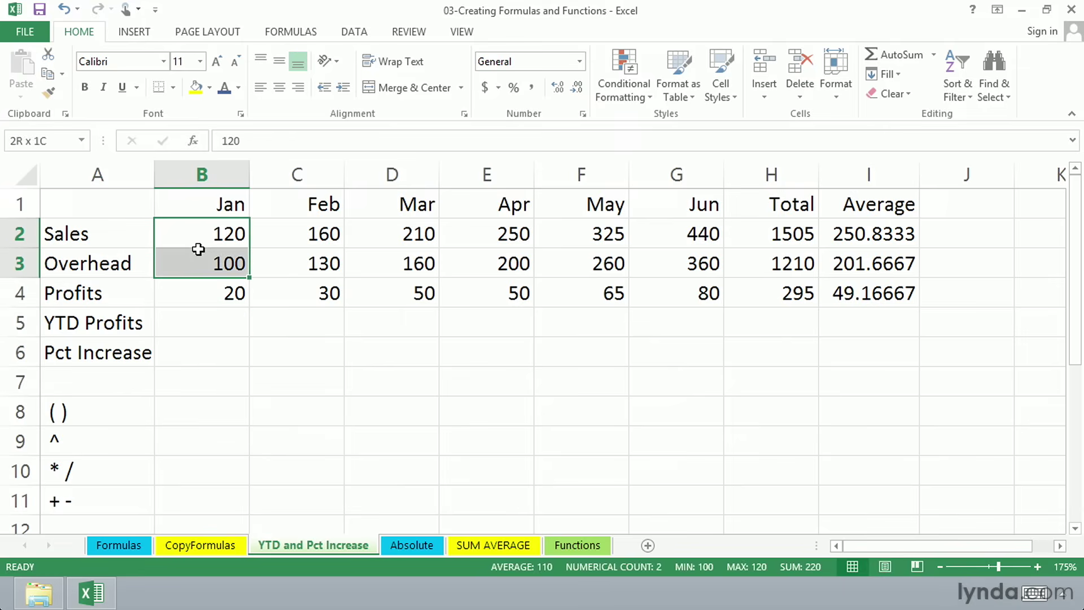
click(215, 321)
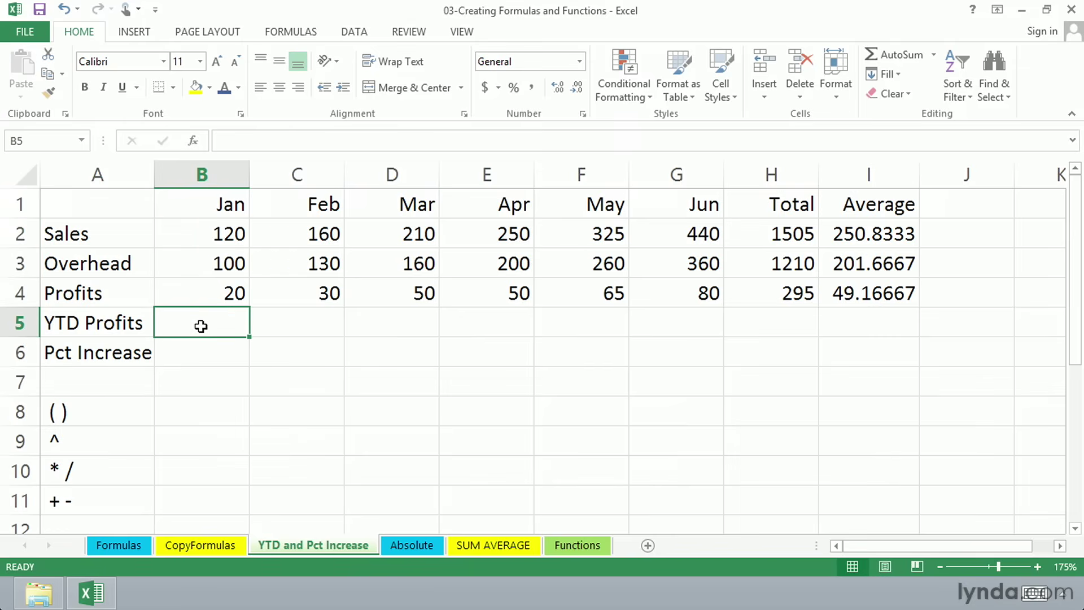
Enter the formula =B4 in the Jan YTD Profits cell
double_click(201, 326)
text(=)
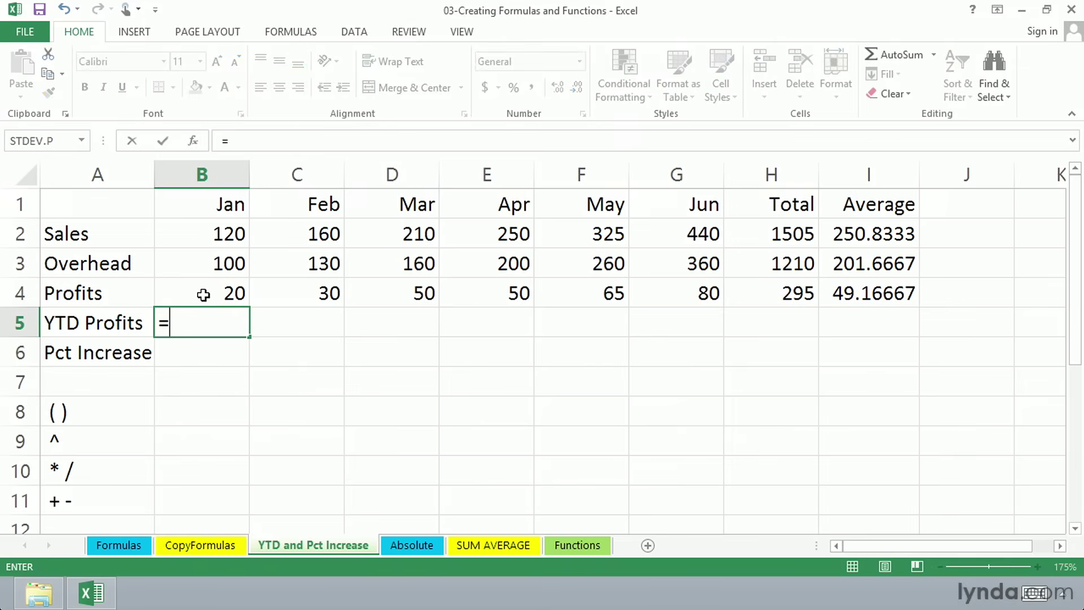
click(203, 295)
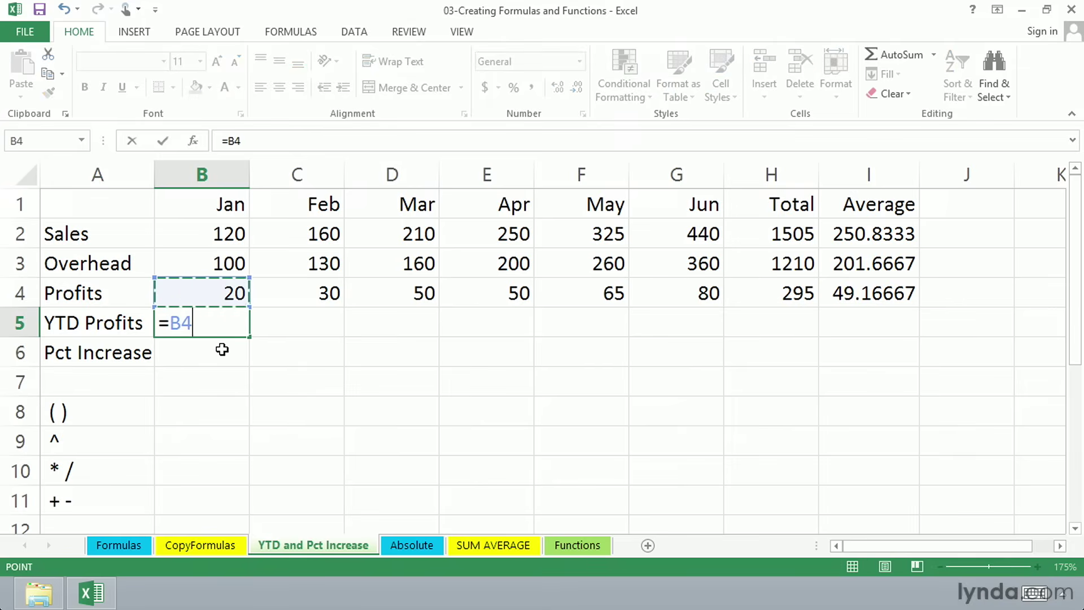
key(Return)
Test the link by changing Jan Overhead to 95, then undo it back to 100
click(214, 265)
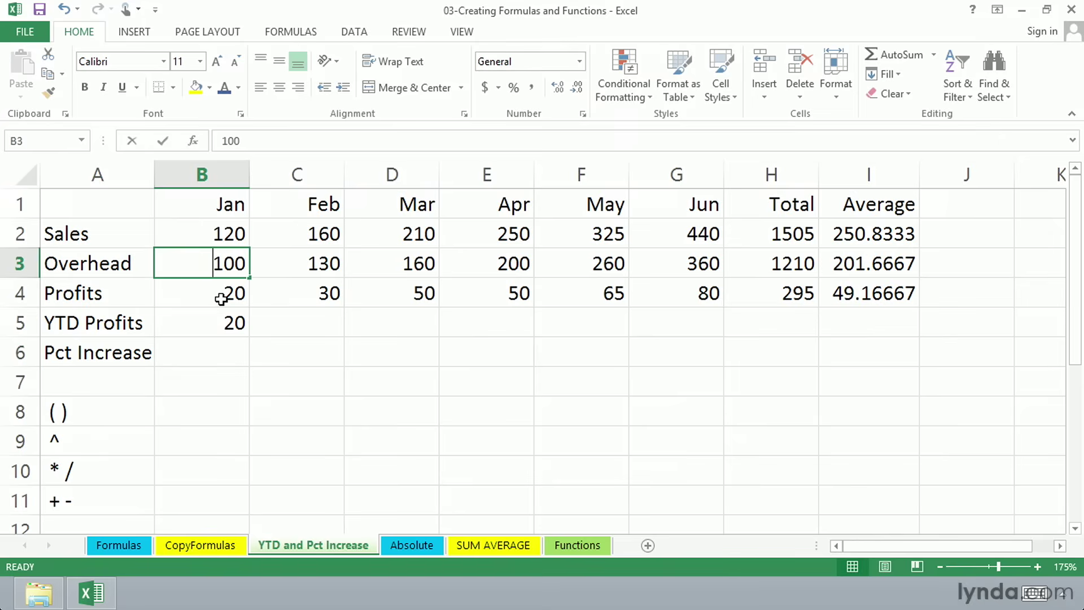
text(95)
key(Return)
click(219, 319)
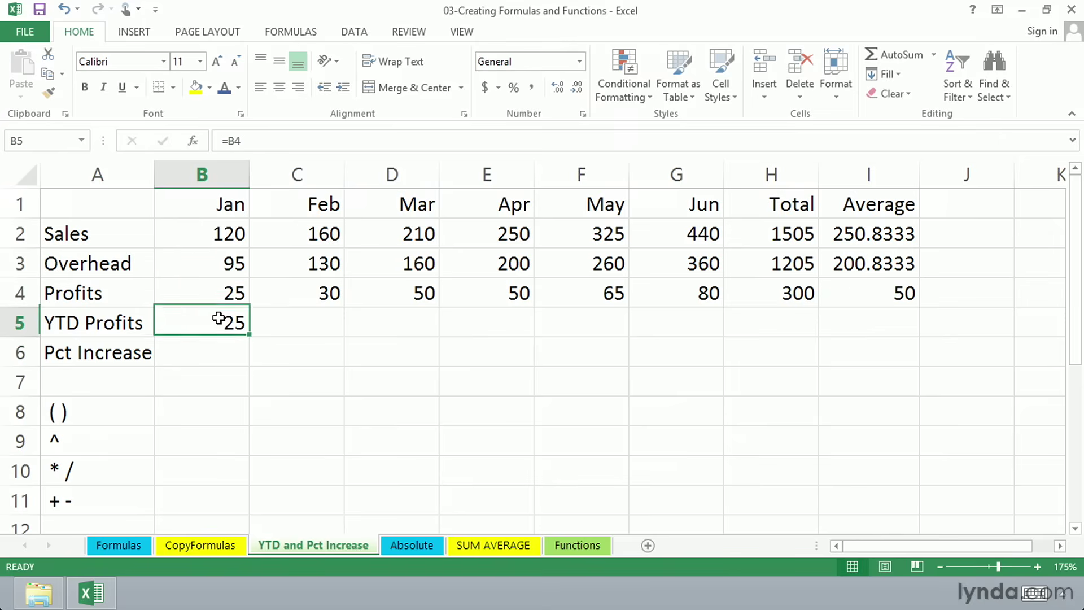
click(213, 293)
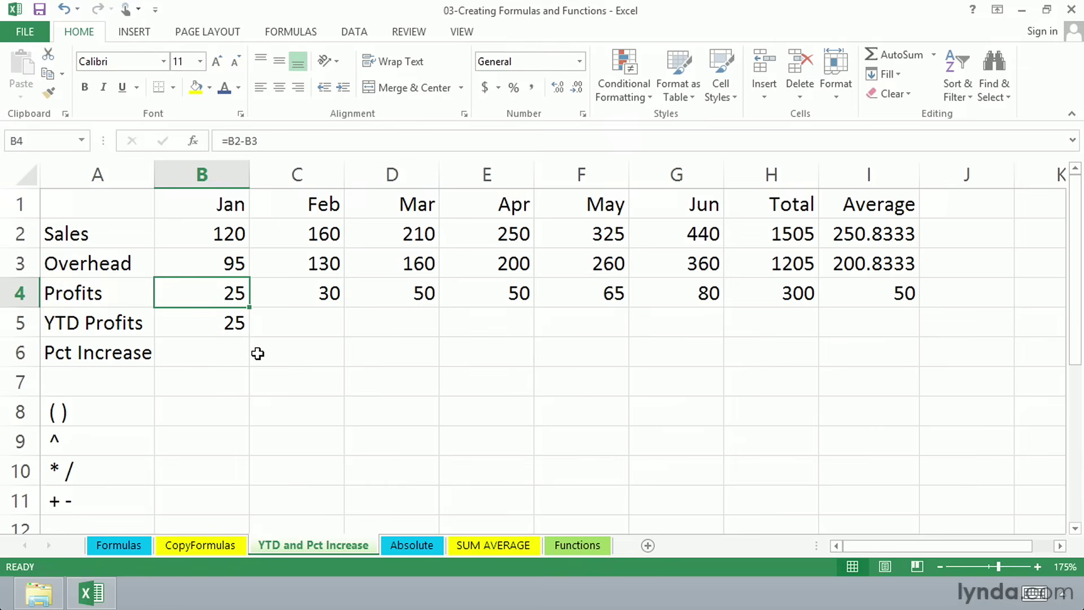
key(ctrl+z)
click(299, 325)
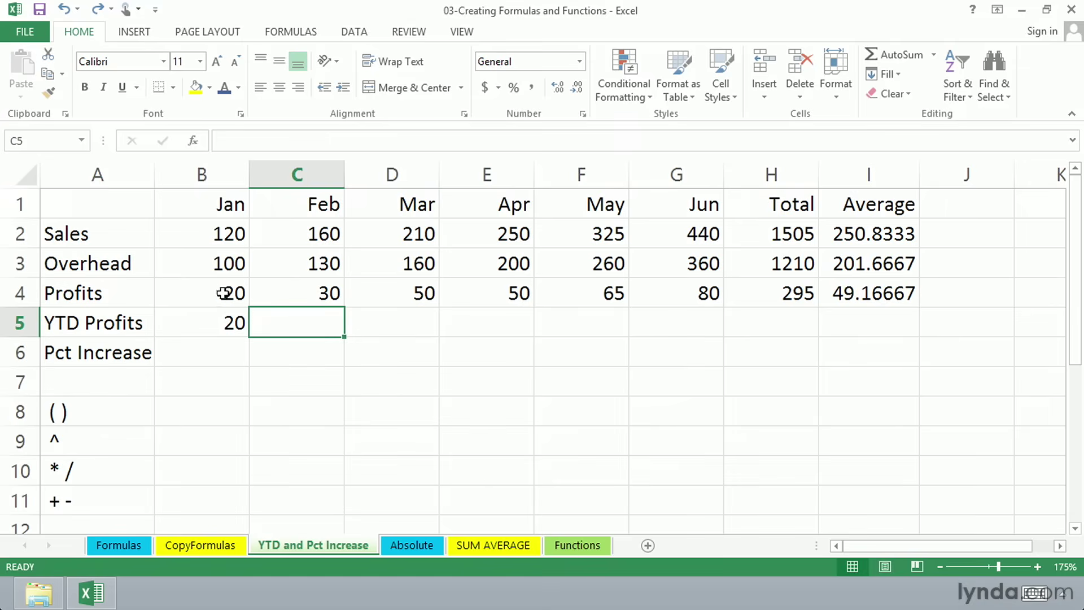
drag(220, 294, 283, 297)
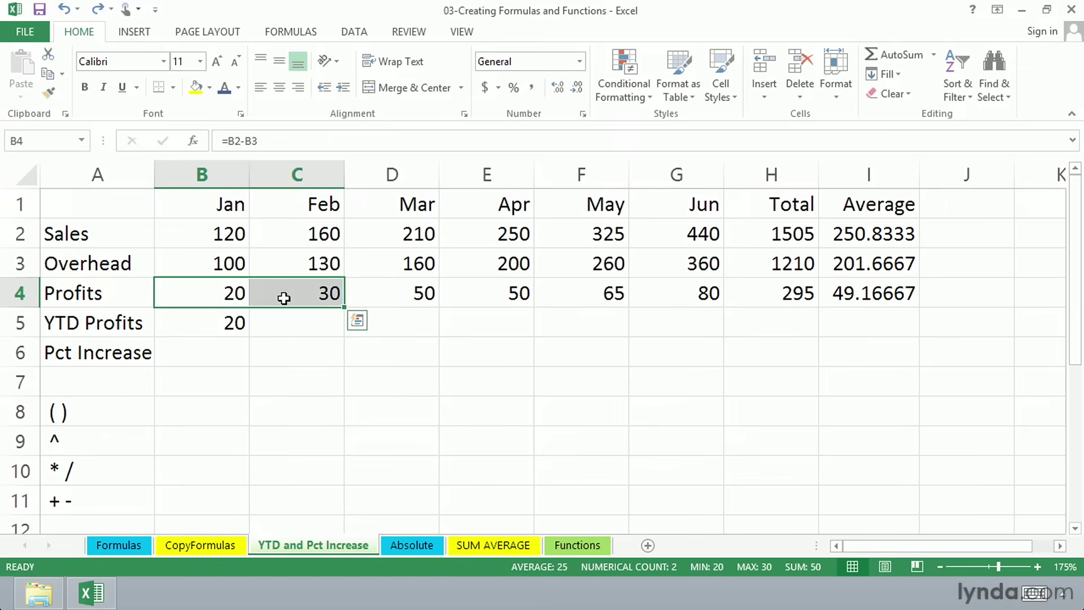
click(310, 321)
click(235, 315)
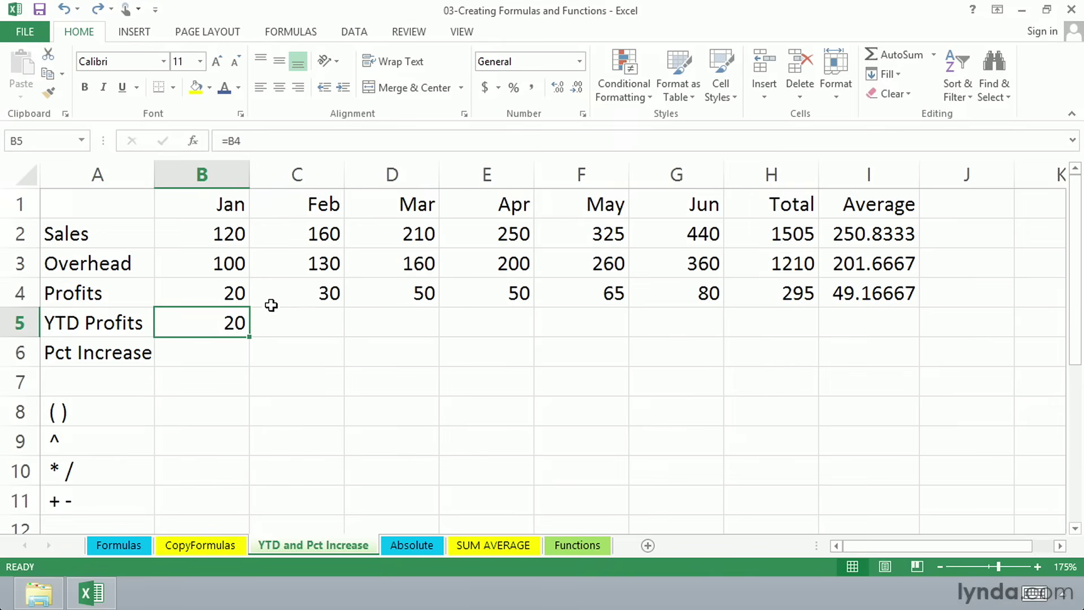
click(280, 295)
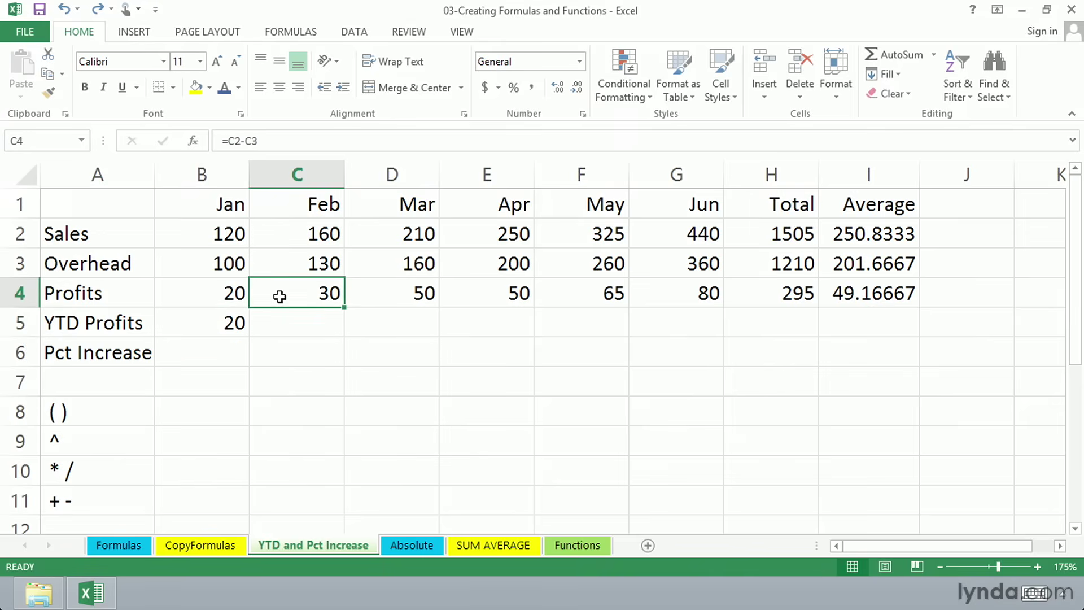
click(315, 322)
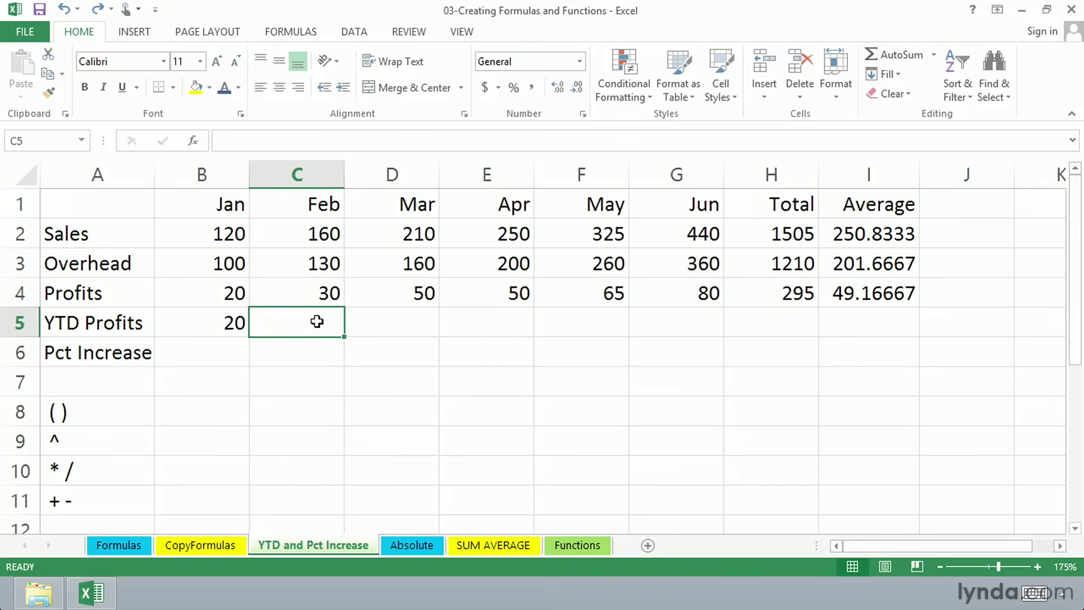
click(394, 321)
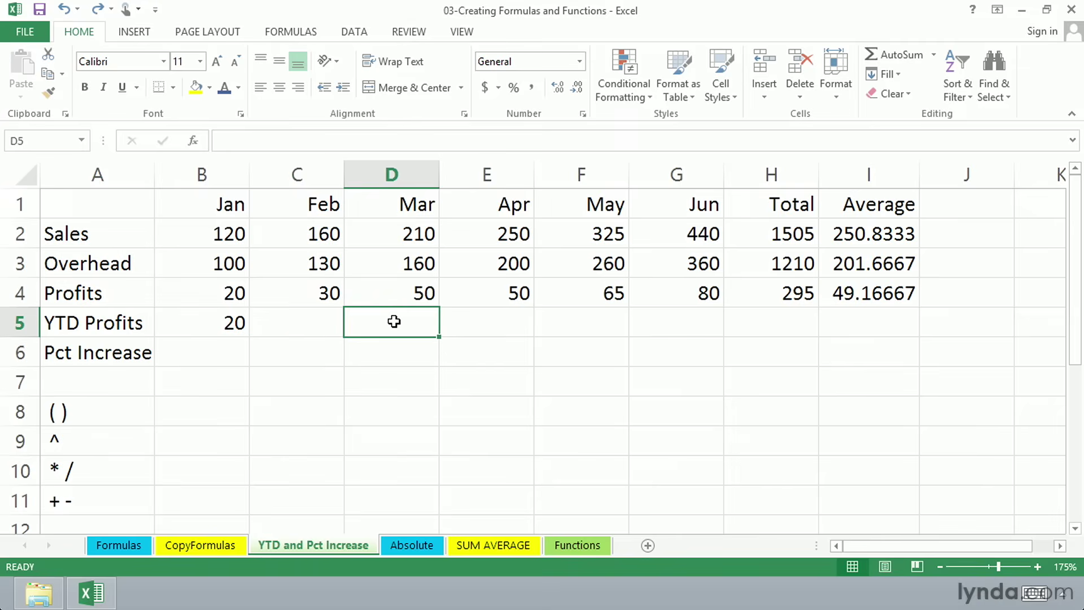
drag(328, 293, 382, 295)
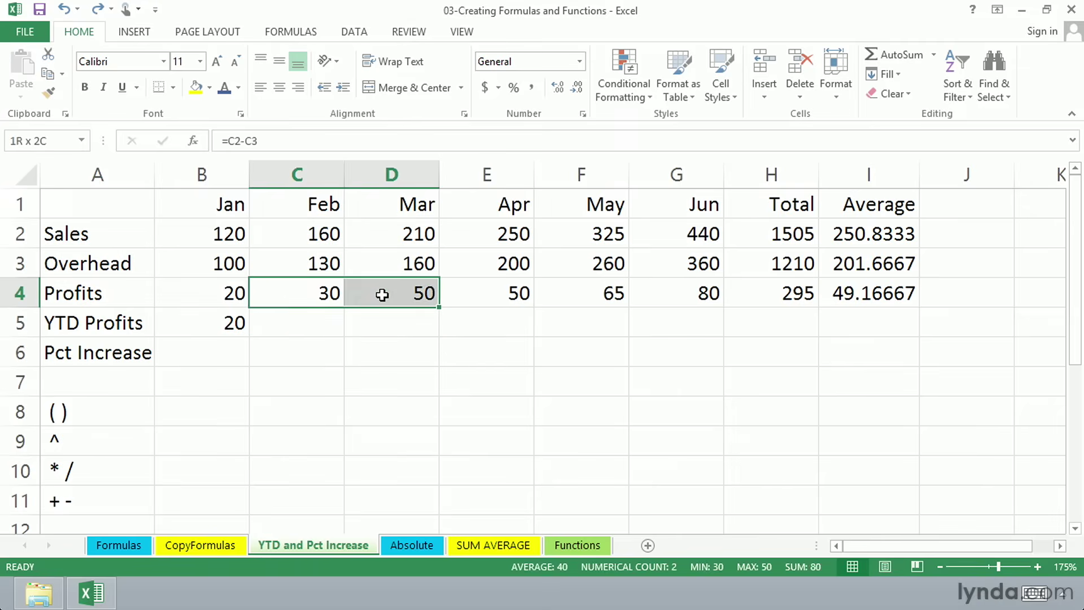
click(387, 314)
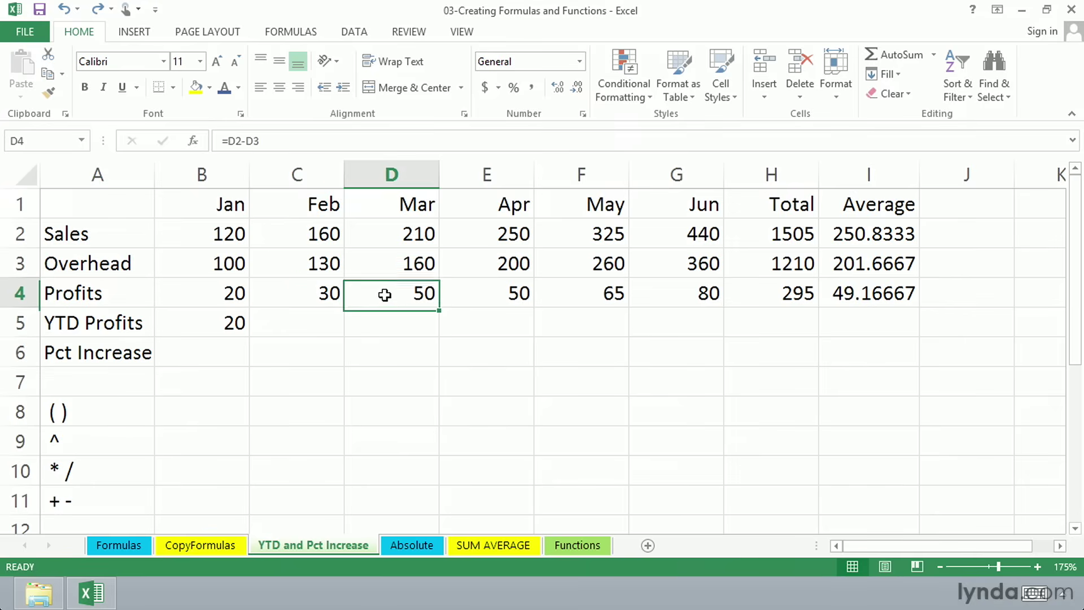
click(384, 295)
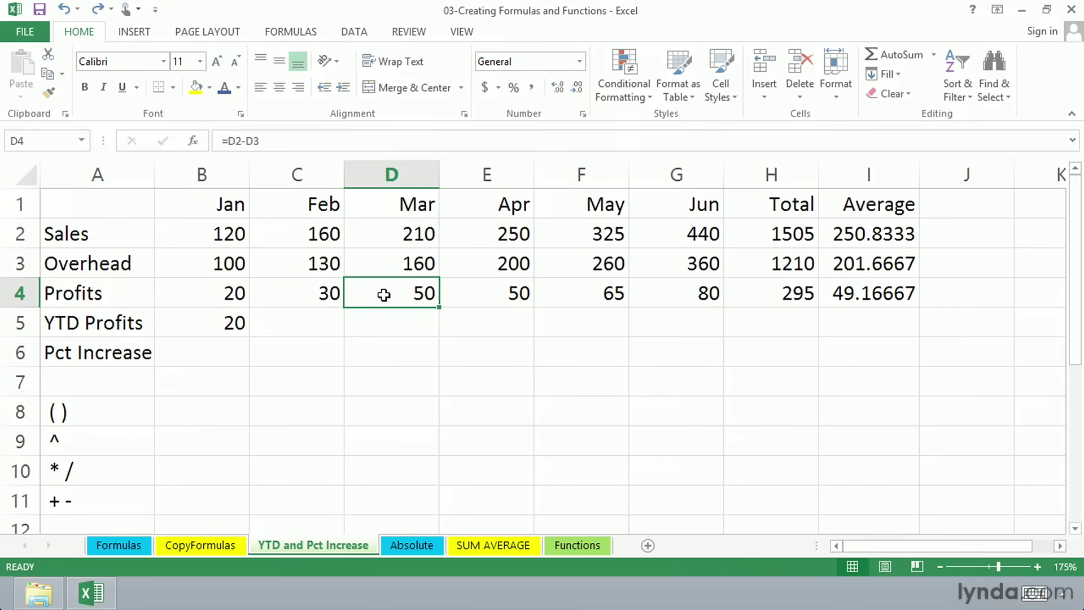
click(314, 321)
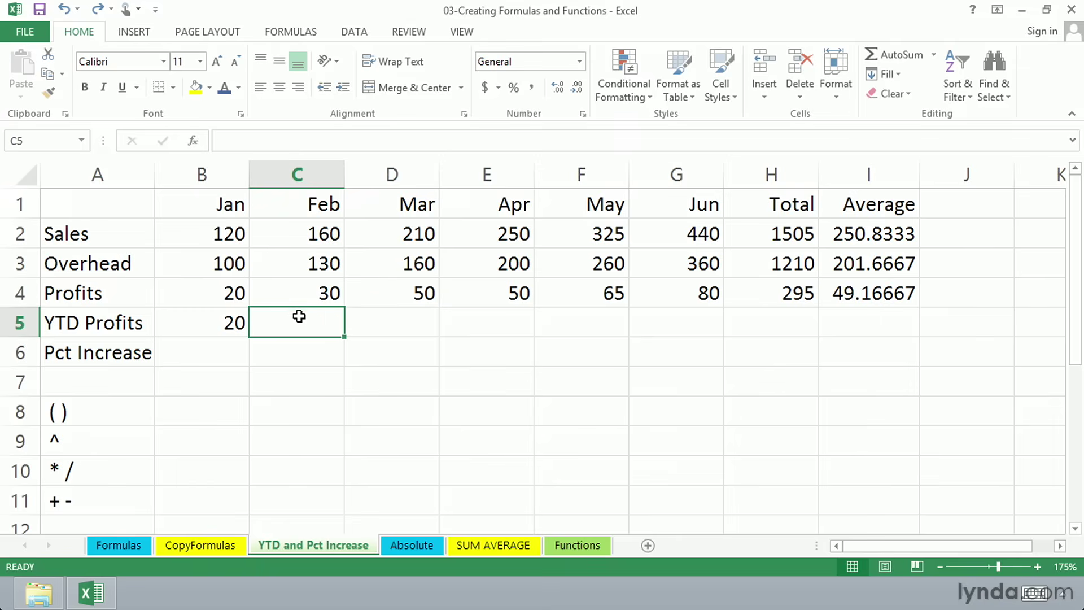
double_click(296, 293)
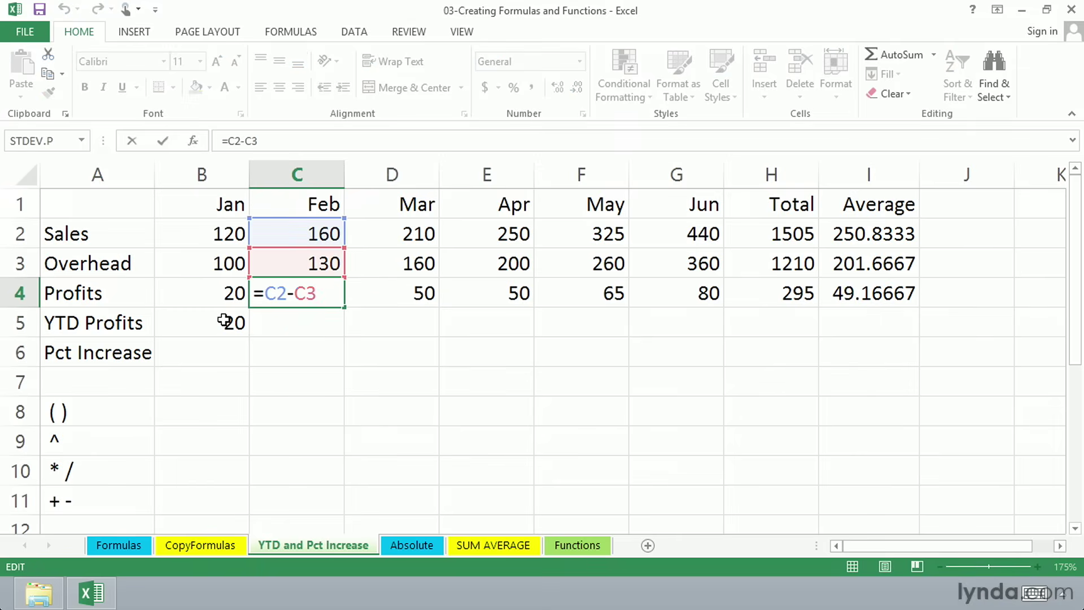
click(283, 286)
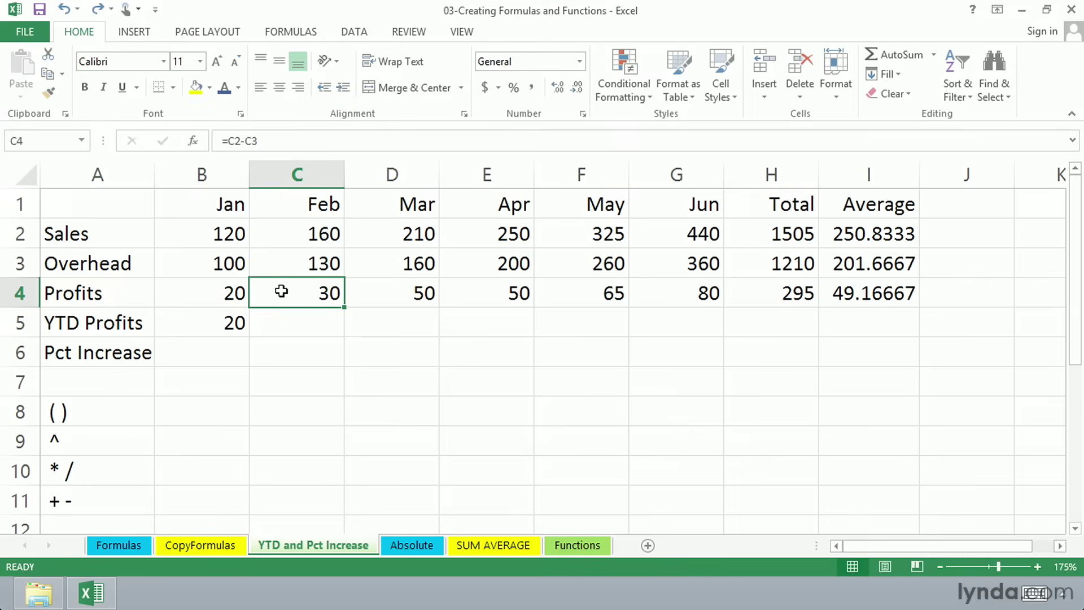
click(226, 317)
click(281, 323)
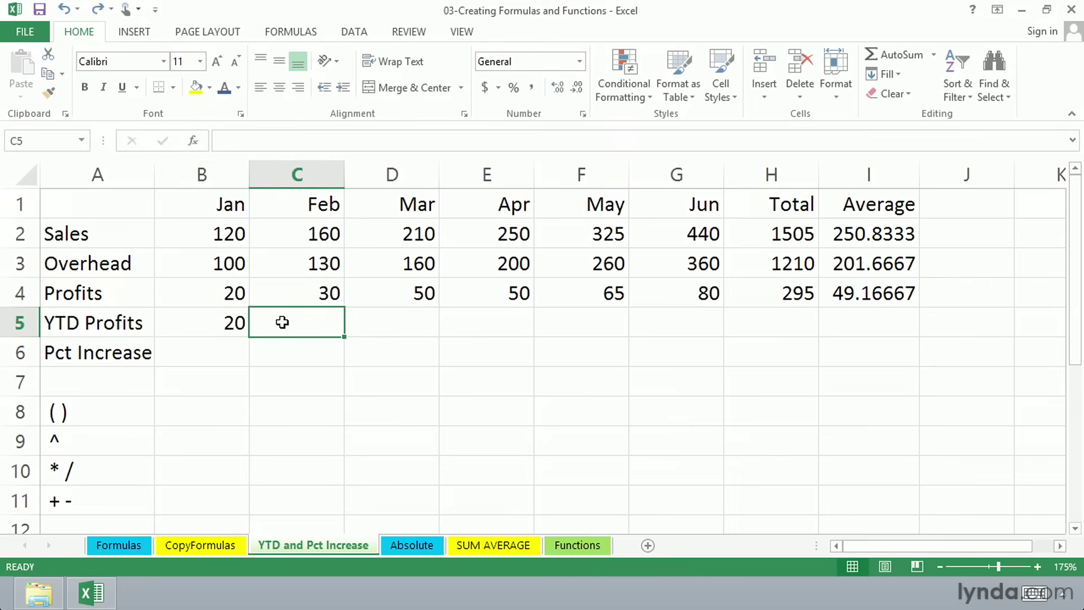
Enter the running-total formula =C4+B5 in the Feb YTD Profits cell C5
text(=)
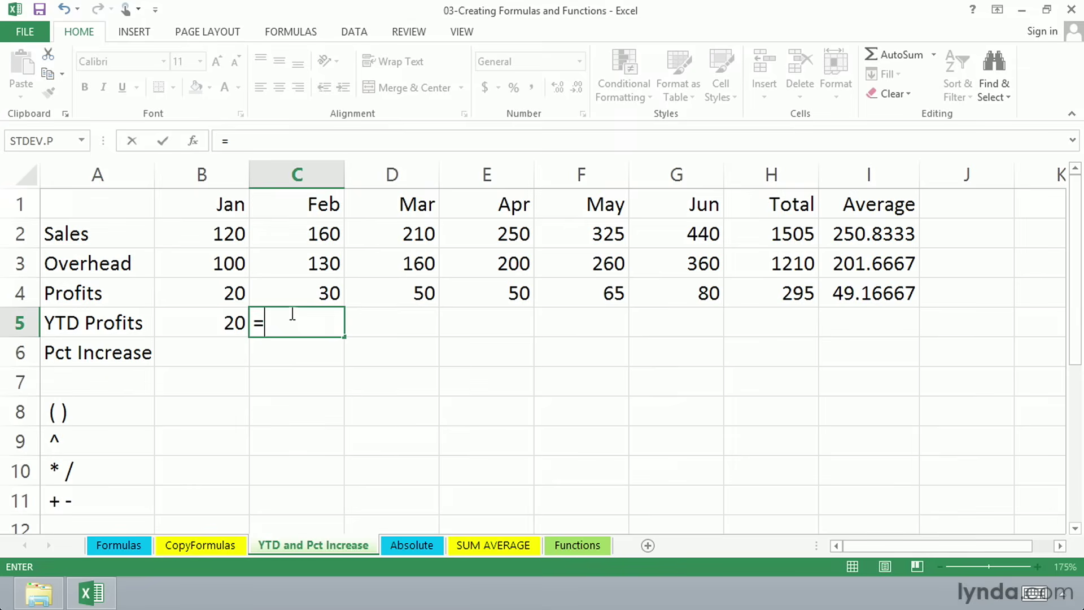
click(288, 296)
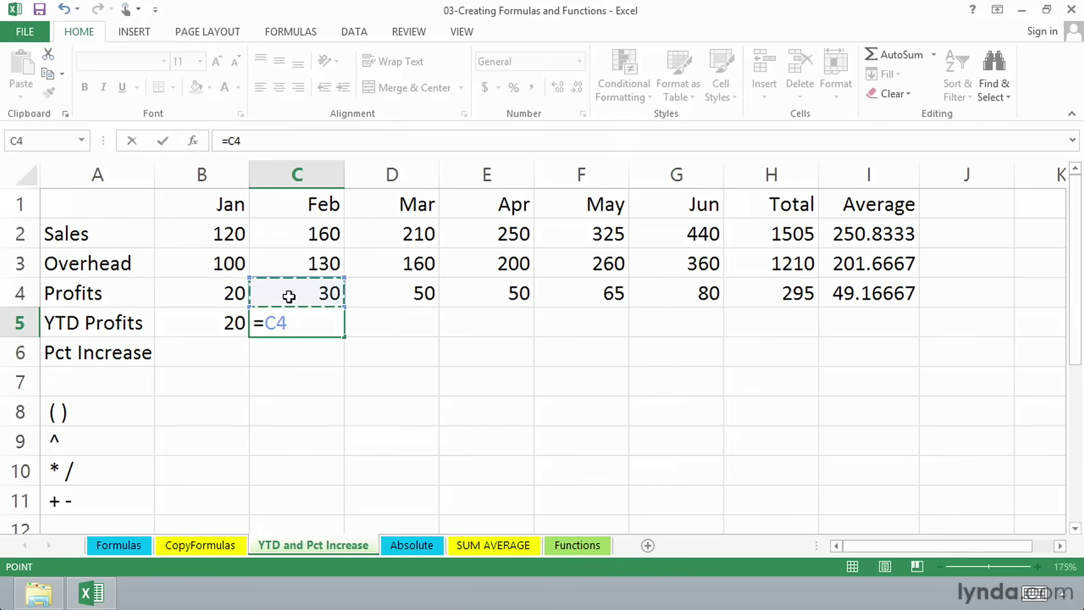
text(+)
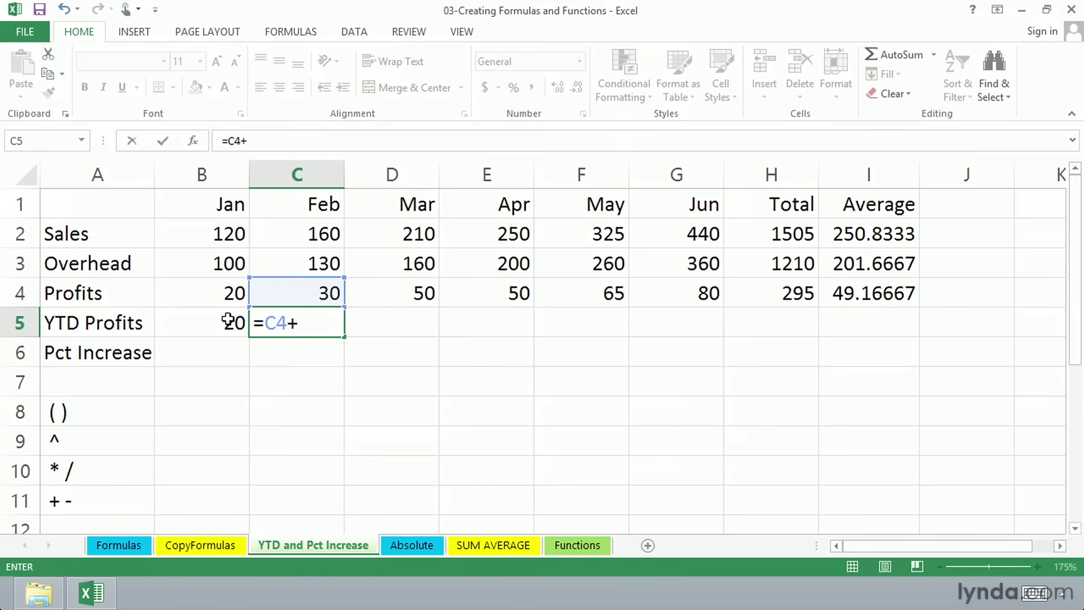
click(228, 321)
key(Return)
Review C5's references unchanged, glance at the Mar Profits formula, and reselect C5
click(307, 322)
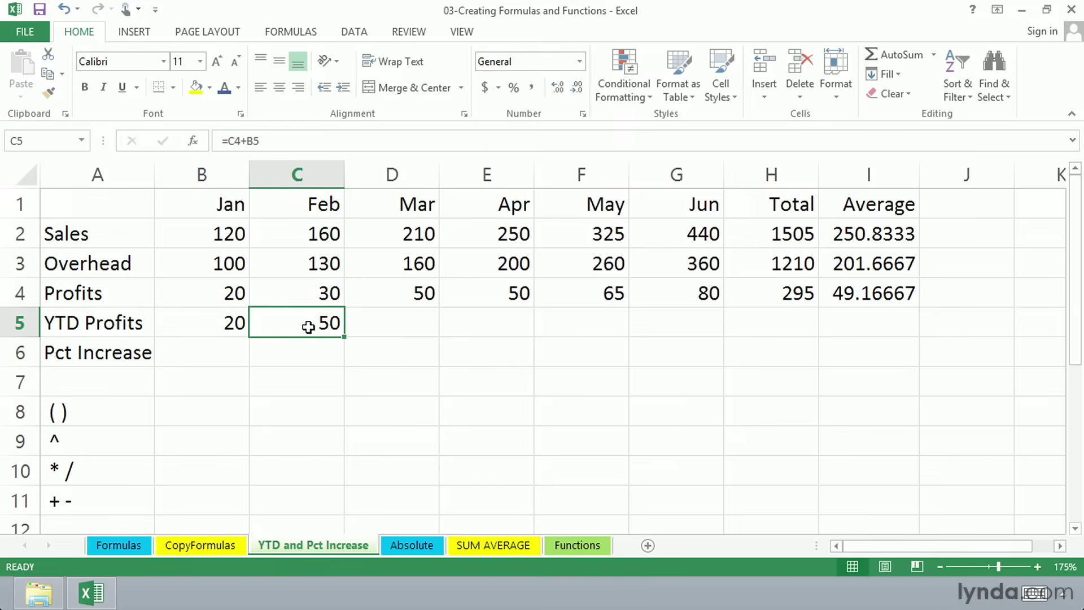
double_click(308, 326)
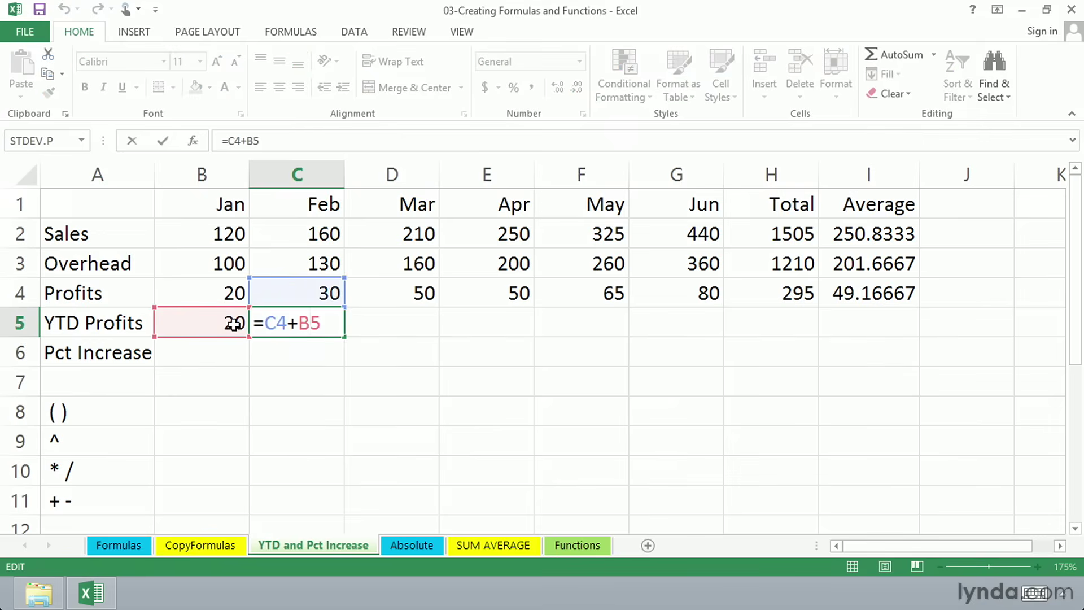
key(Escape)
key(ctrl+Return)
click(395, 317)
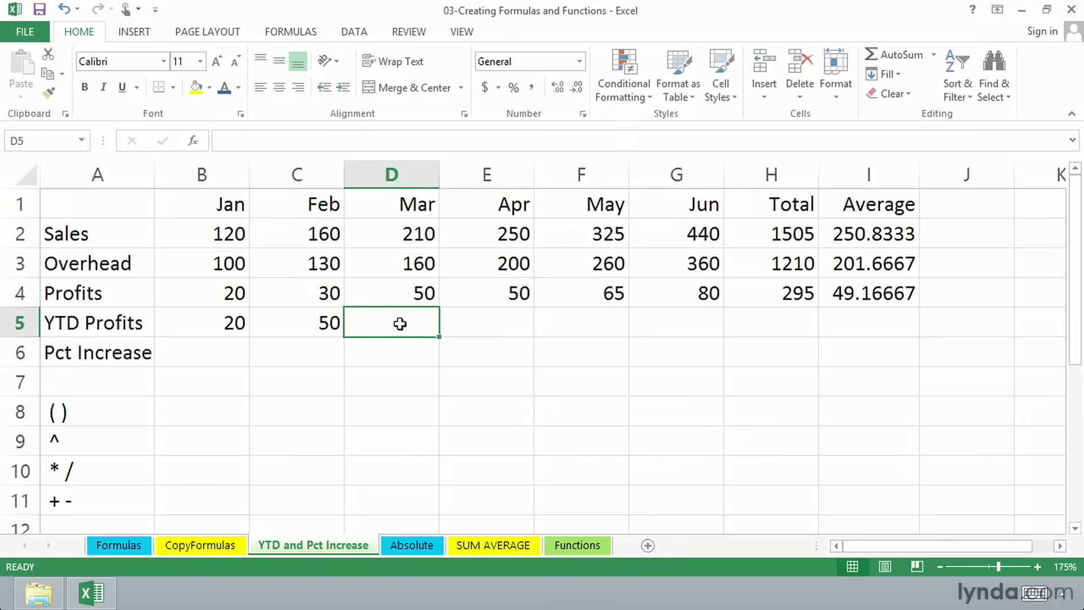
click(403, 293)
click(318, 322)
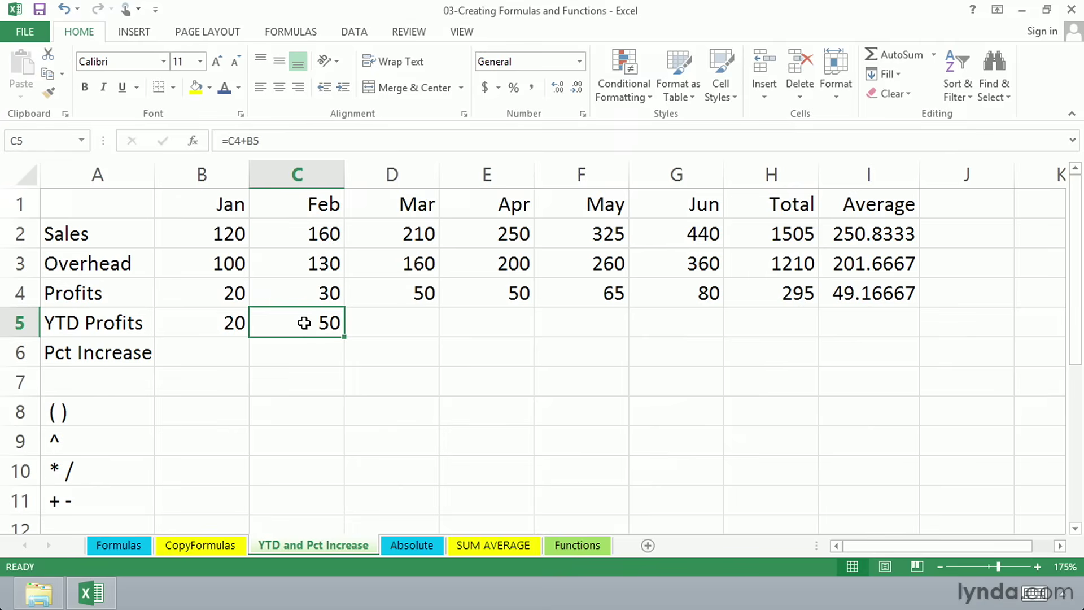
Fill the C5 formula right through Jun (G5), then verify the G5, H4 and B5 formulas
drag(343, 335, 694, 321)
click(694, 322)
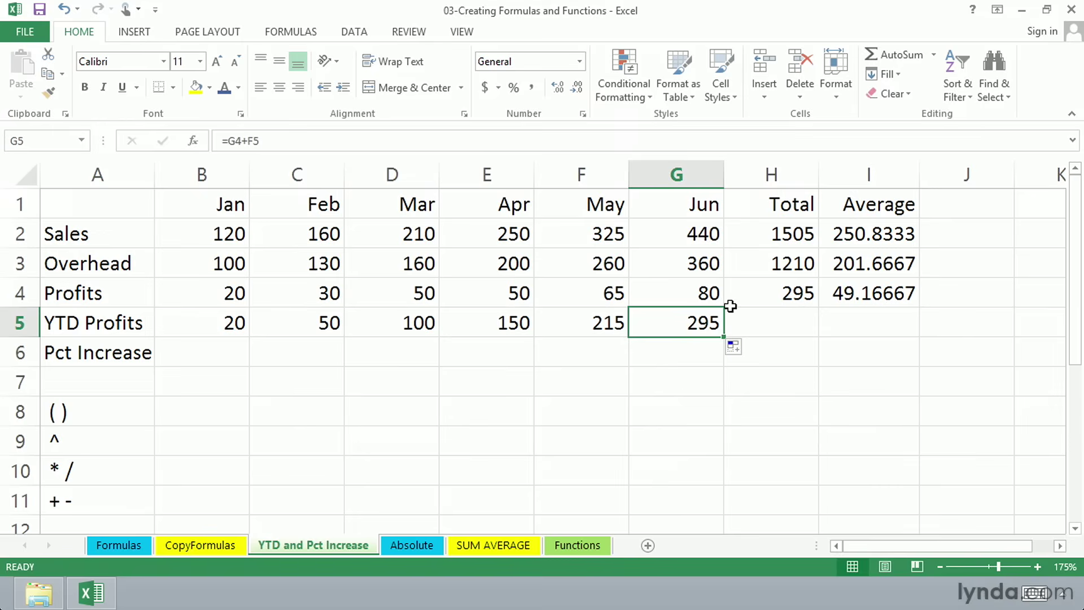
click(770, 291)
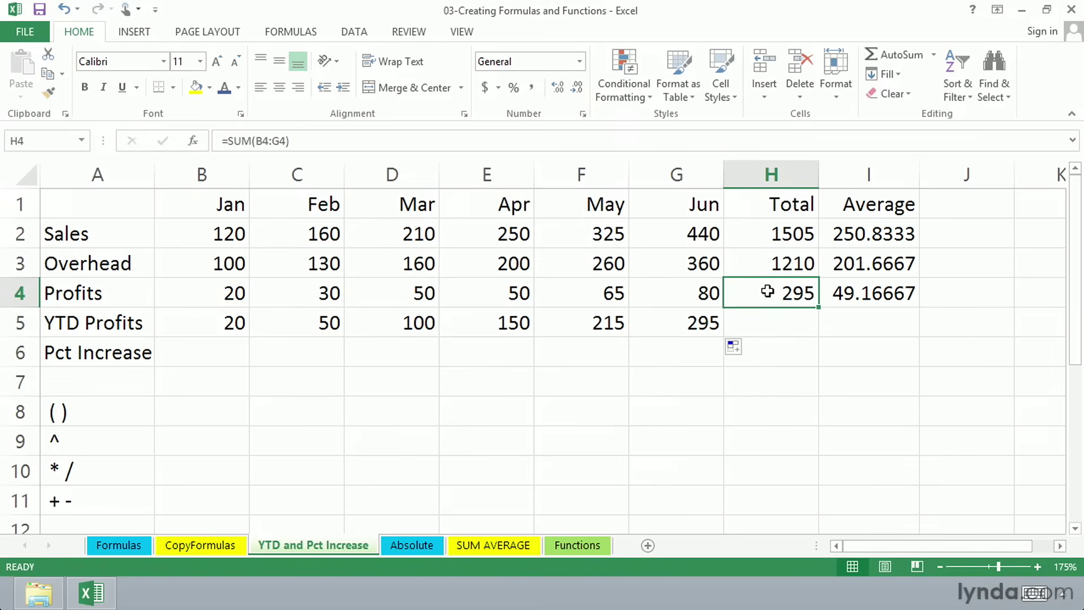
click(686, 323)
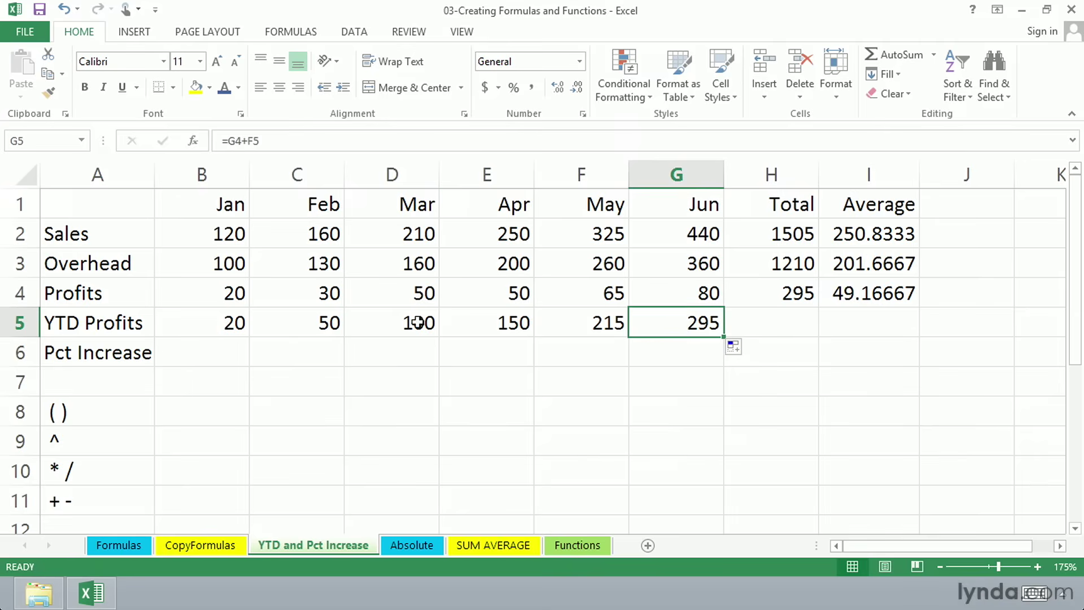
click(195, 323)
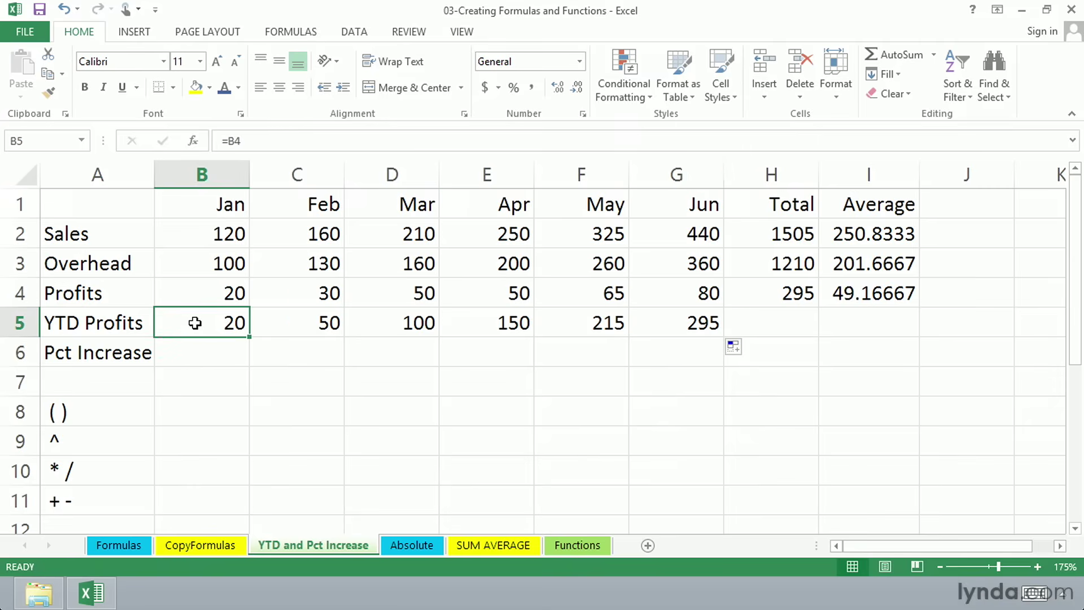